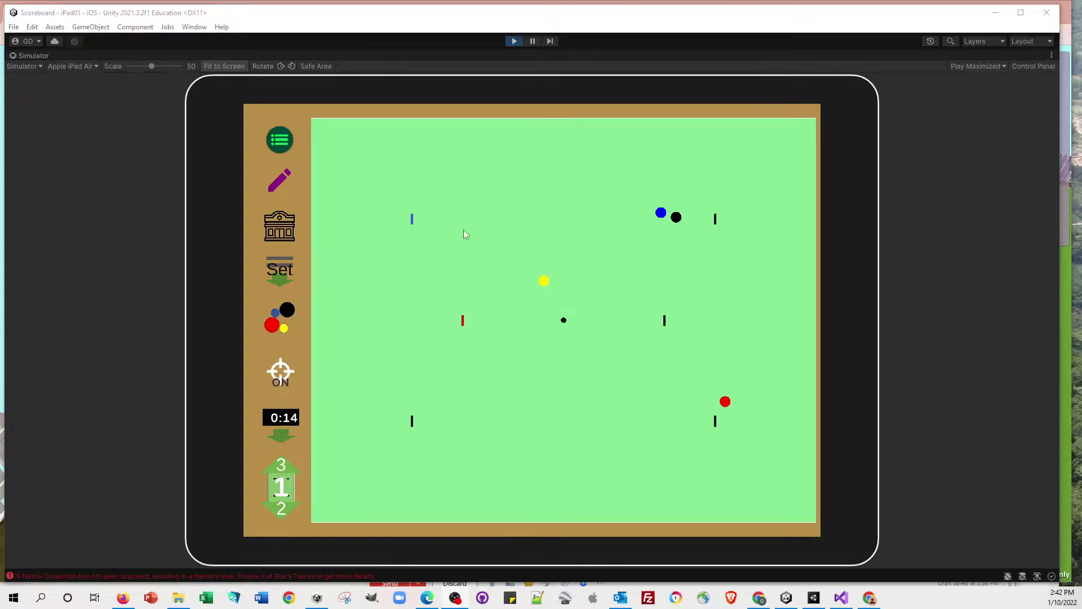
# Open the Game 1 setup for match VI5X2X6Y with Primaries, Singles and both player names
pyautogui.click(280, 141)
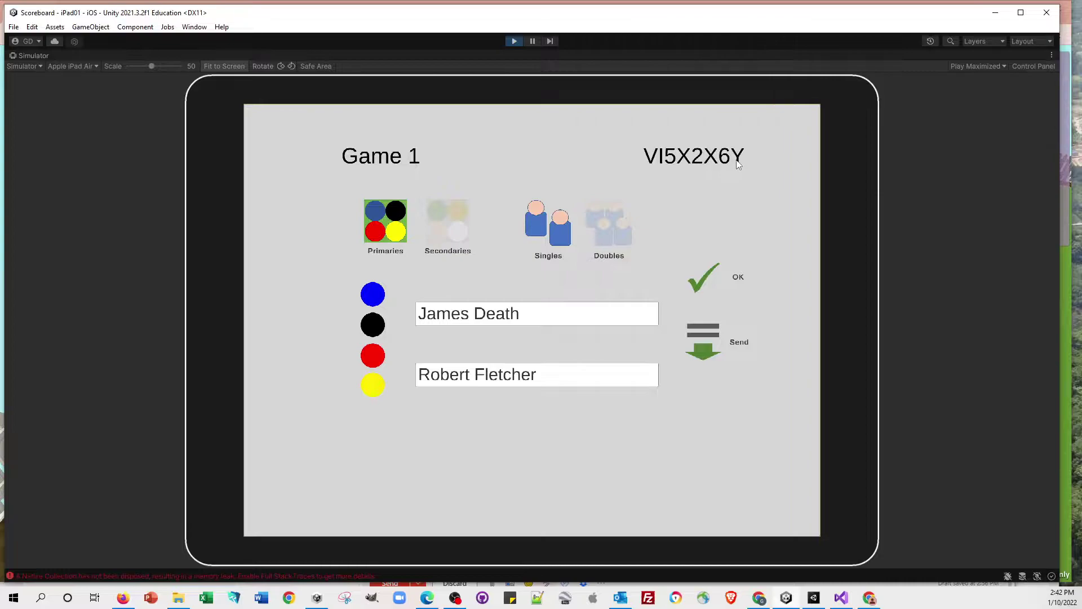
# Back on the lawn in ball-scoring mode, place black near the top-left hoop and blue beside yellow
pyautogui.click(709, 275)
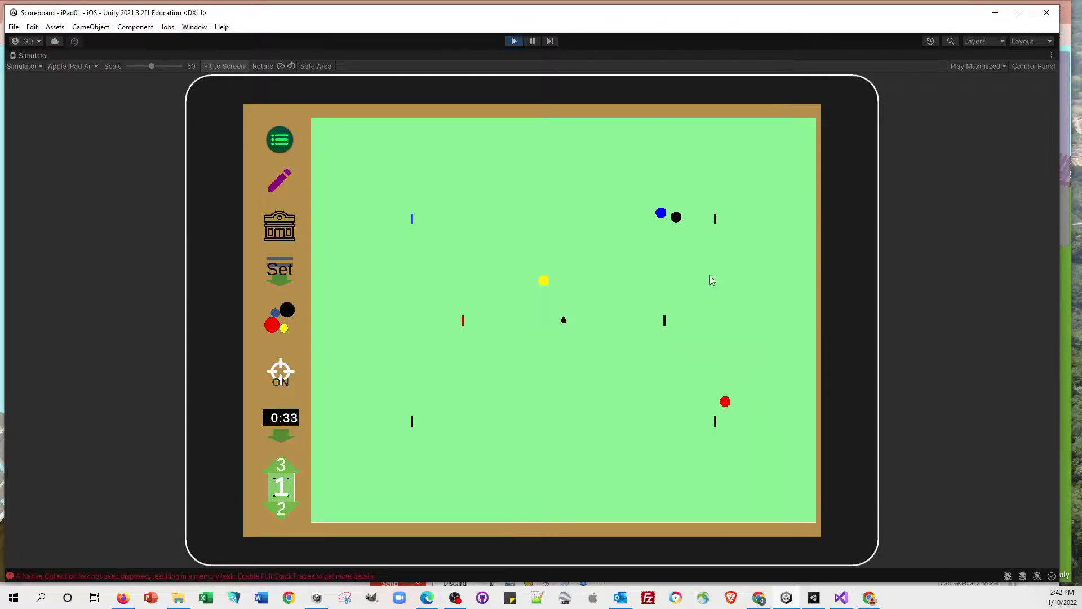
pyautogui.click(279, 182)
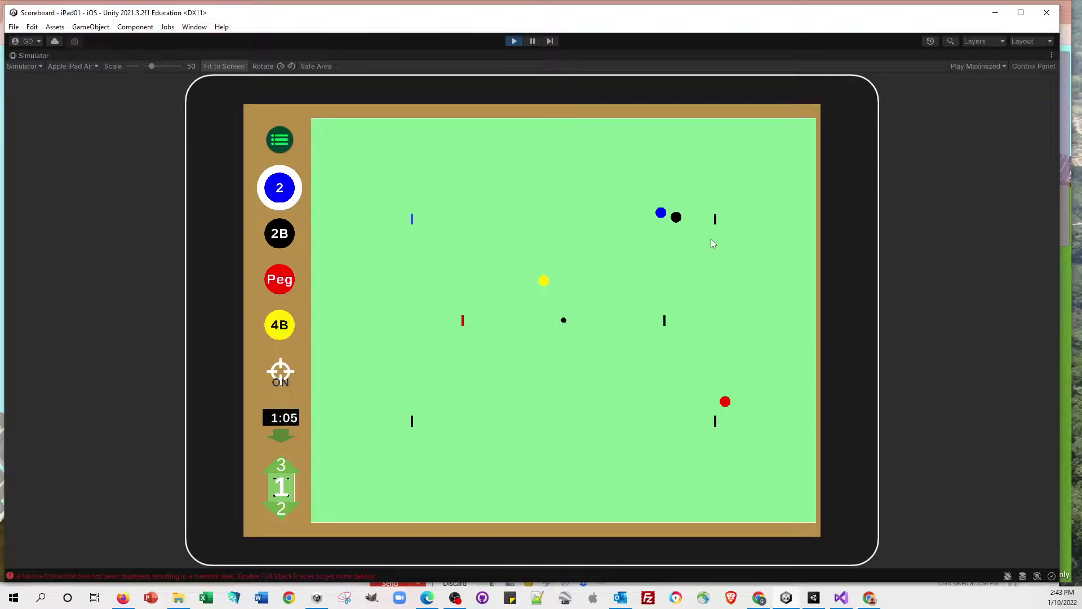
pyautogui.click(434, 217)
pyautogui.click(415, 186)
pyautogui.click(527, 268)
pyautogui.click(480, 261)
# Advance the blue ball's hoop count from 2 to 3
pyautogui.click(283, 191)
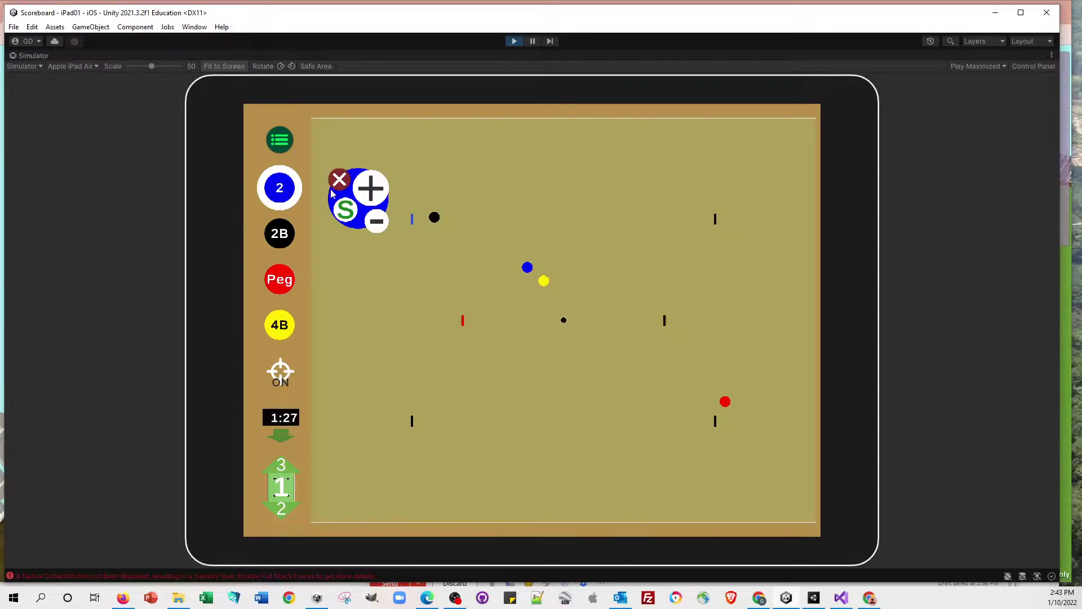
pyautogui.click(370, 193)
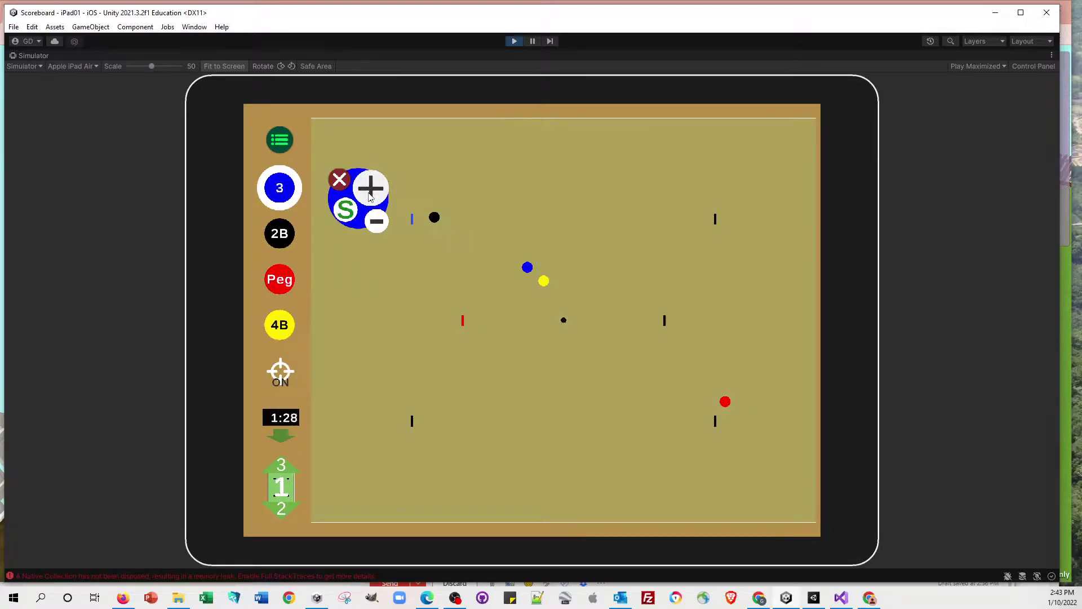
pyautogui.click(340, 180)
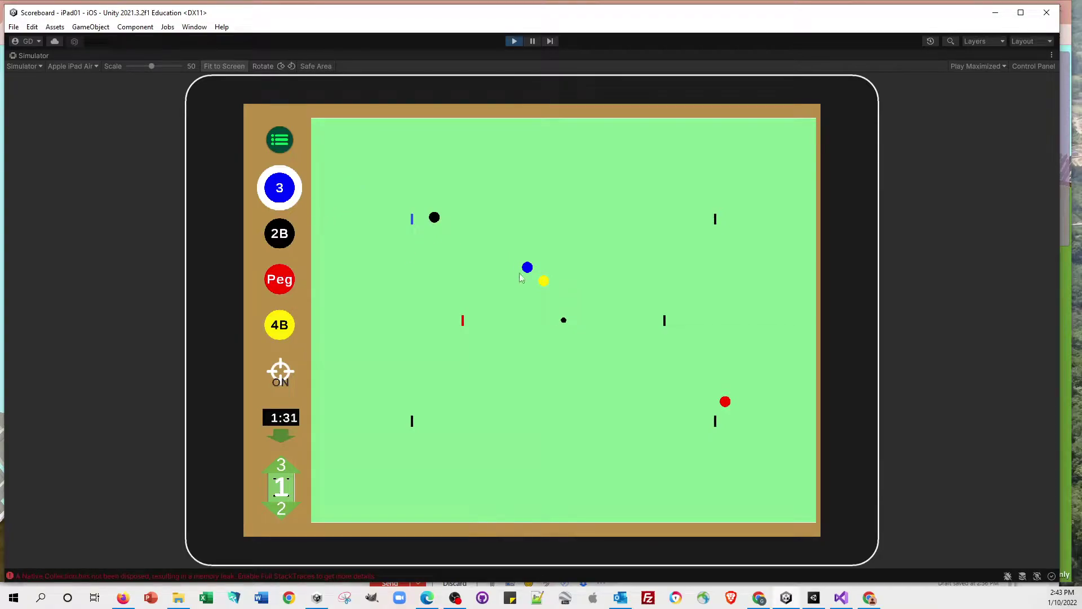
# Save the current position with the description left empty
pyautogui.click(281, 433)
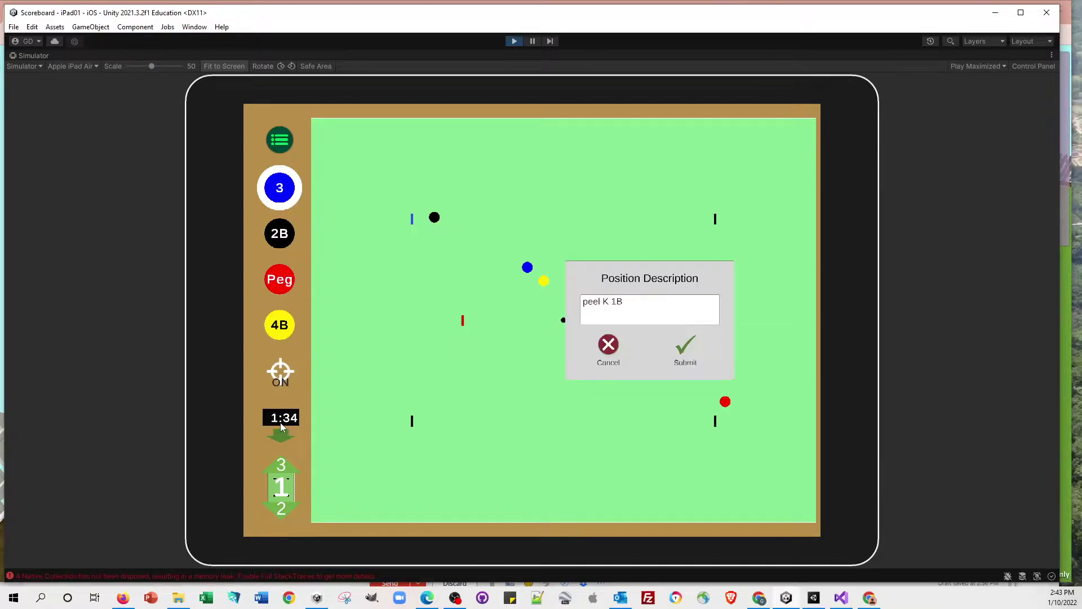
pyautogui.click(636, 304)
pyautogui.press('BackSpace')
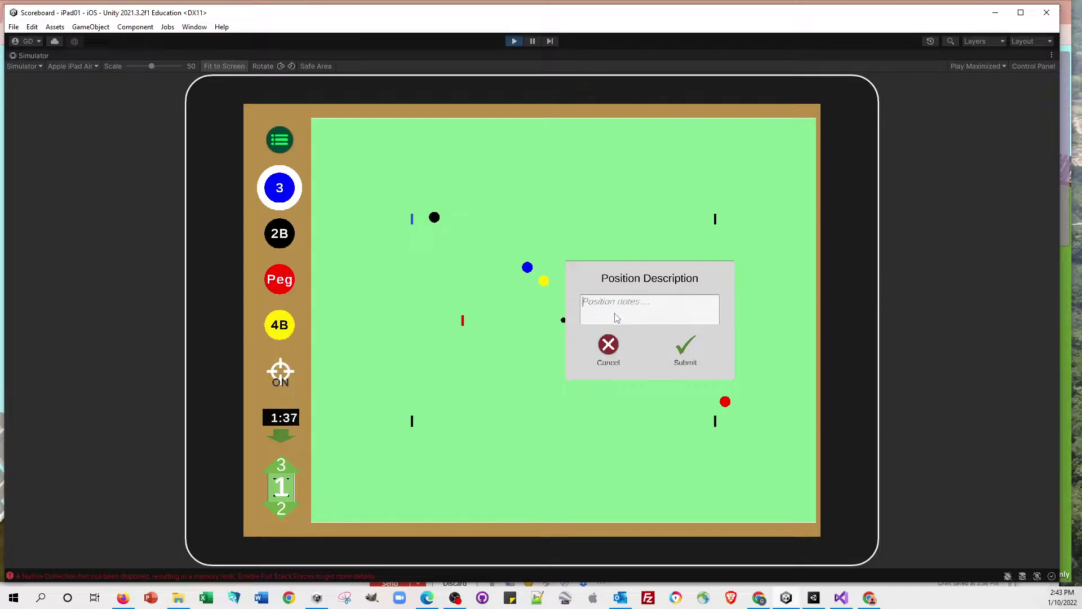
pyautogui.click(685, 352)
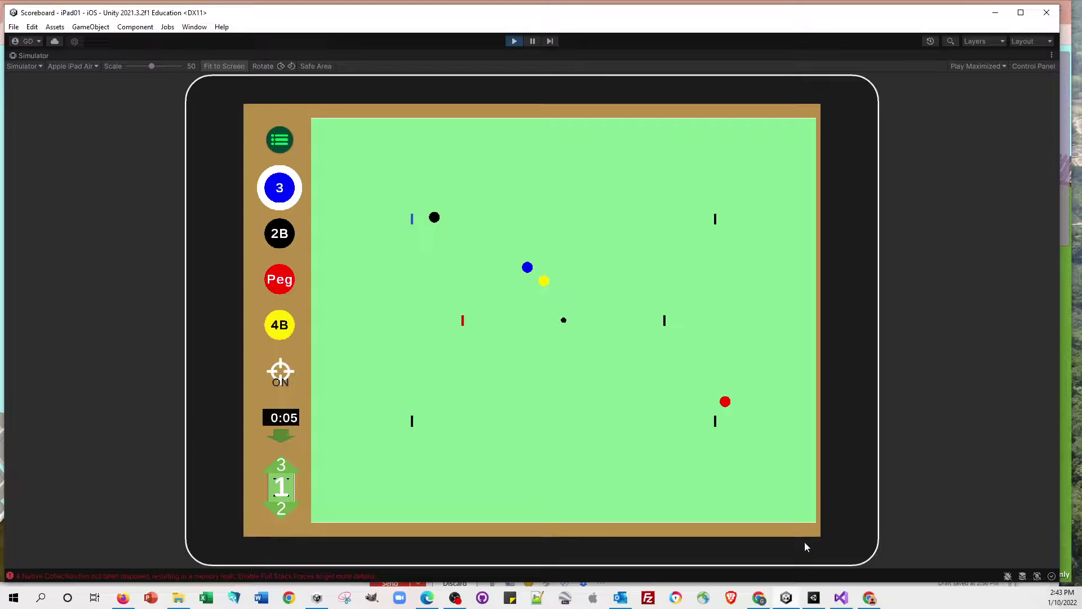
pyautogui.moveTo(760, 600)
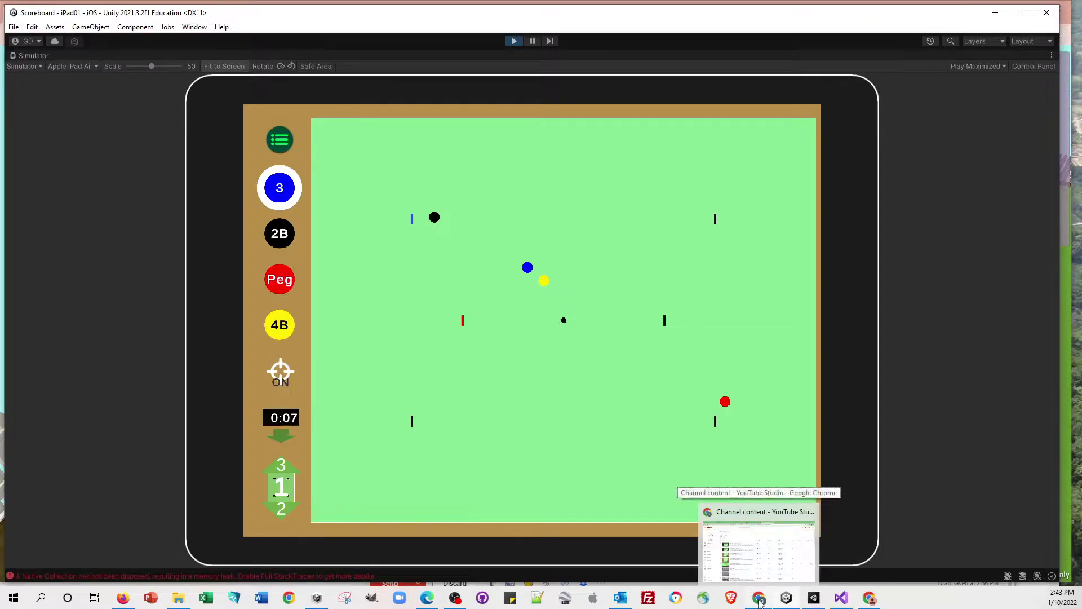
# Switch to Chrome, reload the CSSR viewer page and start it
pyautogui.click(865, 601)
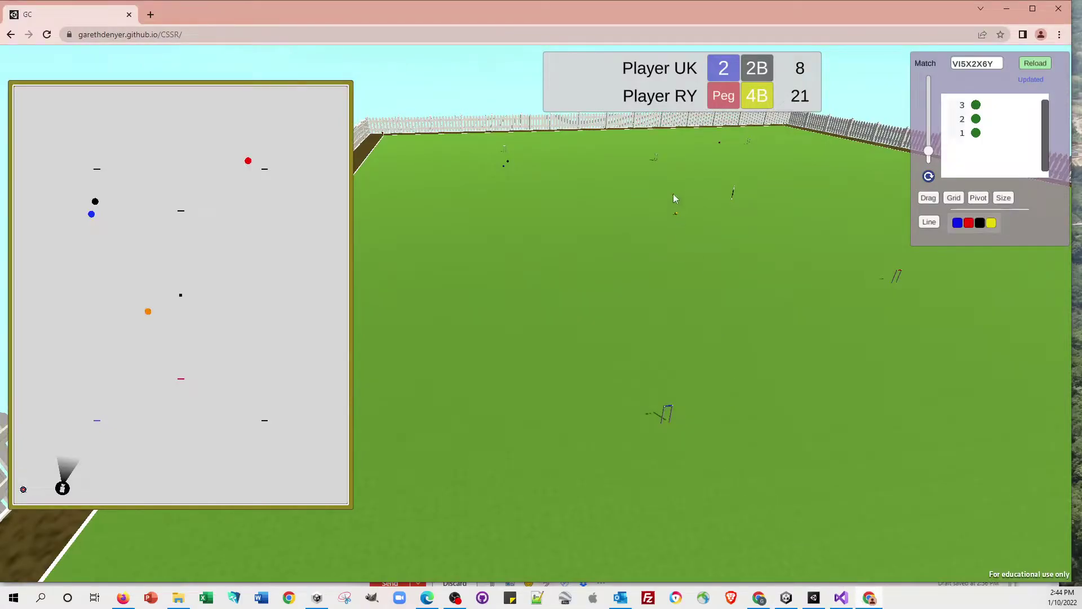
pyautogui.click(216, 34)
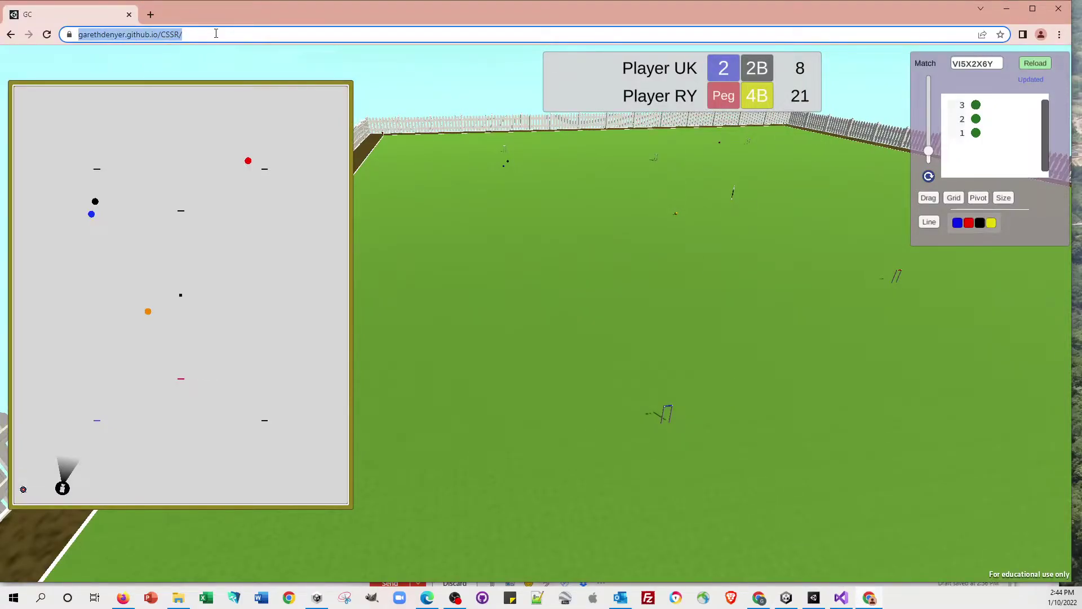
pyautogui.press('Return')
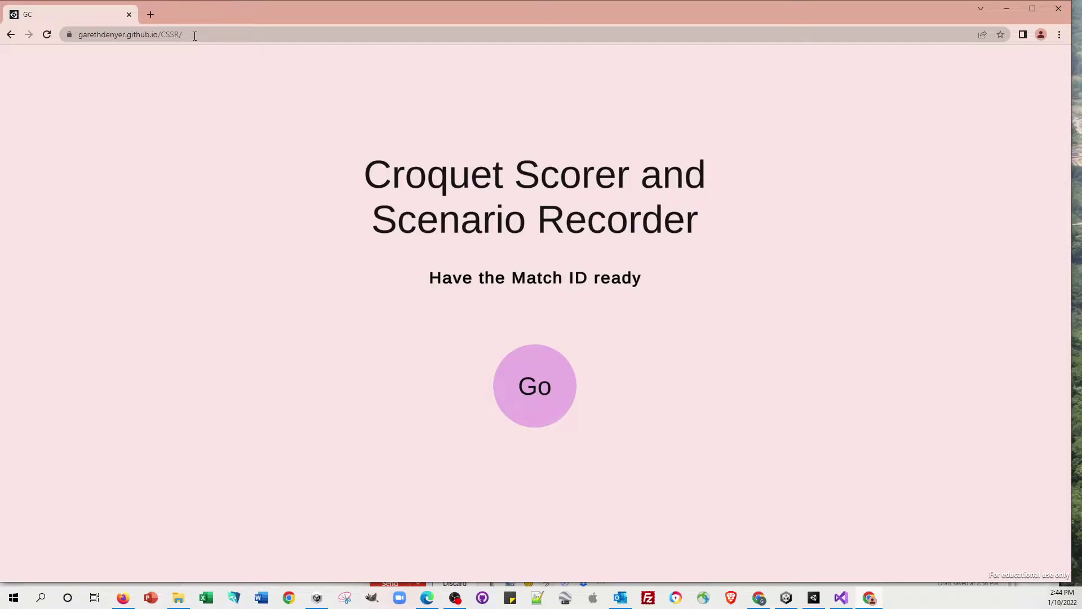
pyautogui.click(540, 394)
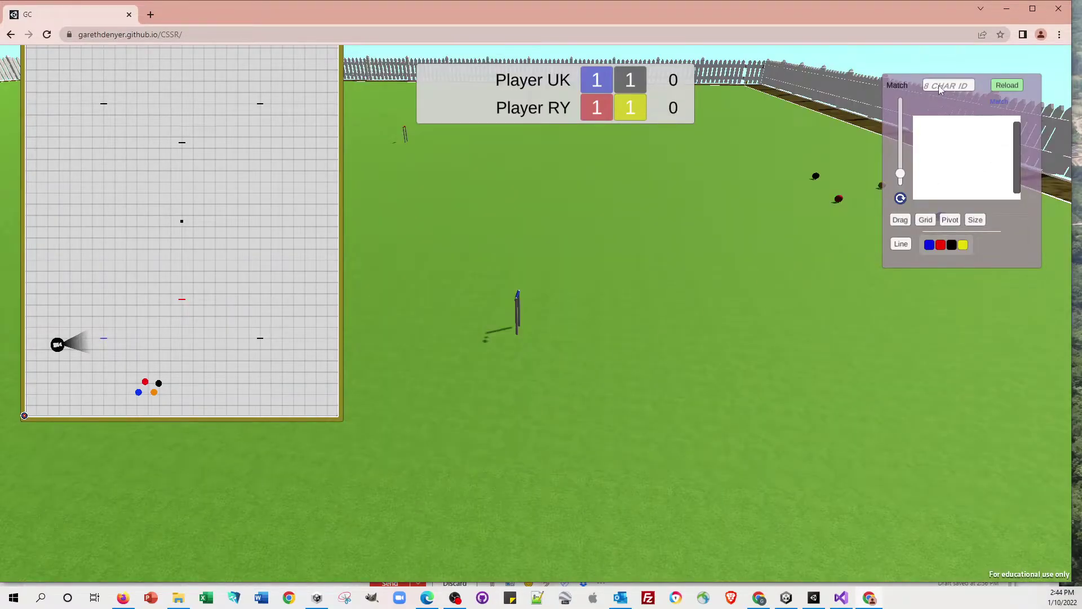
# Load saved positions for match VI5X2X6Y
pyautogui.click(939, 89)
pyautogui.write('VI5X2X6Y')
pyautogui.click(1006, 85)
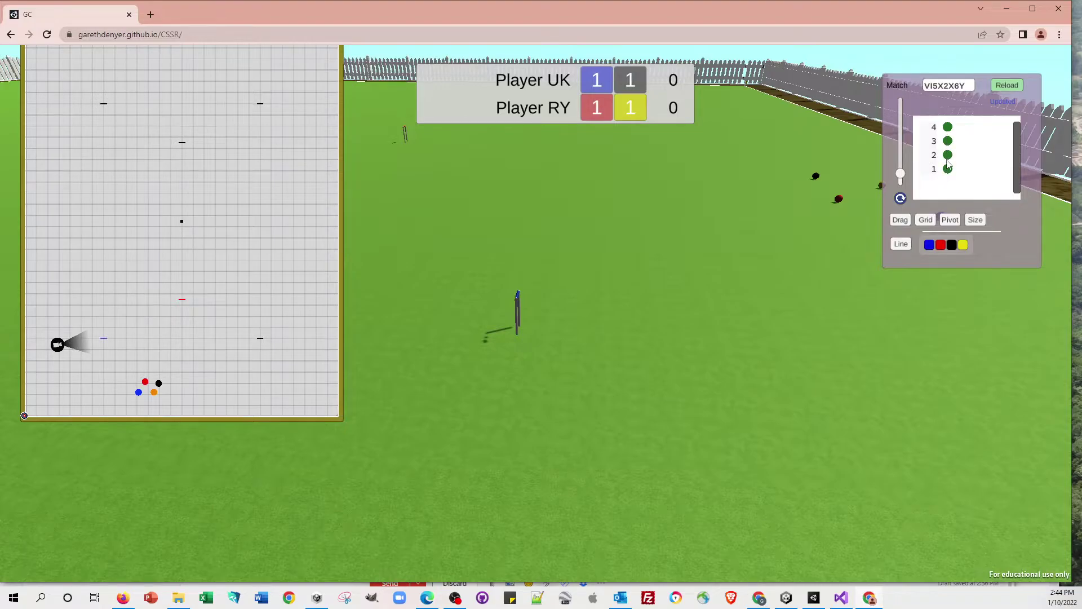
# Show saved position 1 with the map grid off and the 3D viewpoint moved lower
pyautogui.click(948, 171)
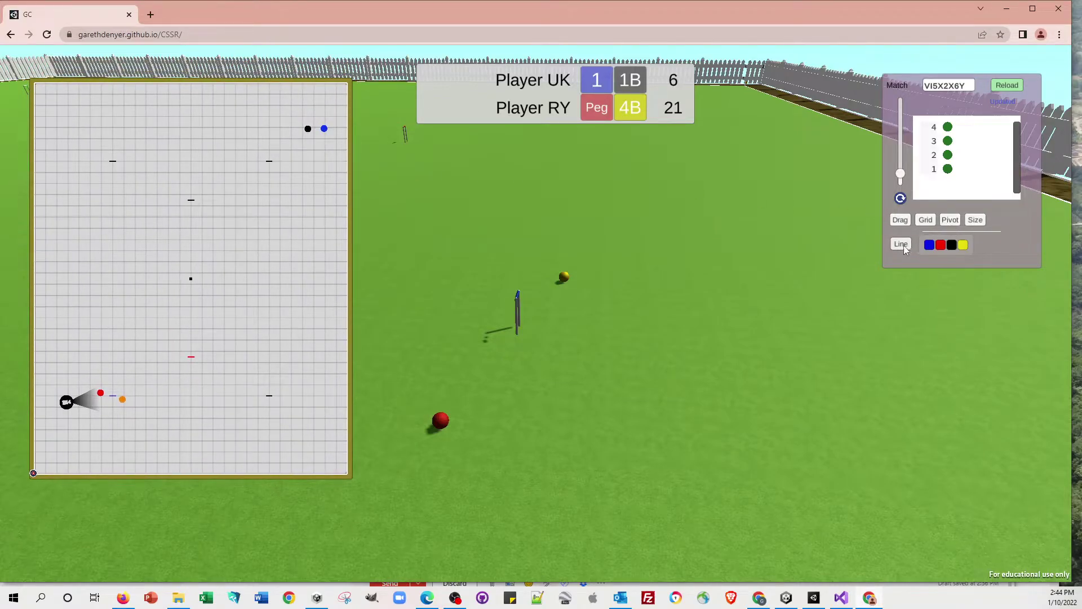
pyautogui.click(926, 221)
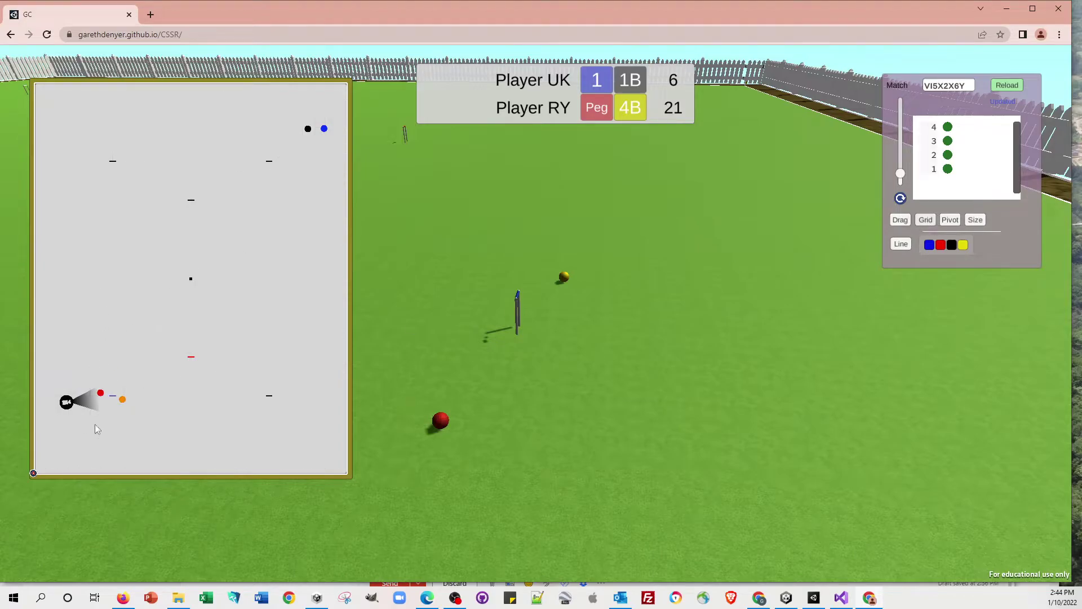
pyautogui.moveTo(68, 405); pyautogui.dragTo(64, 407)
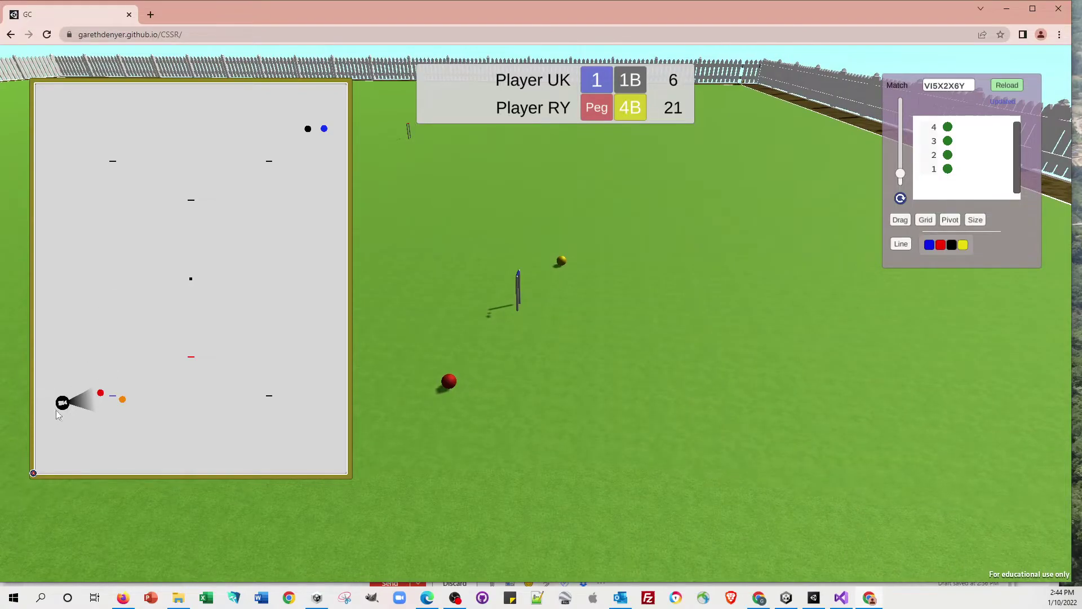
pyautogui.moveTo(62, 408); pyautogui.dragTo(81, 433)
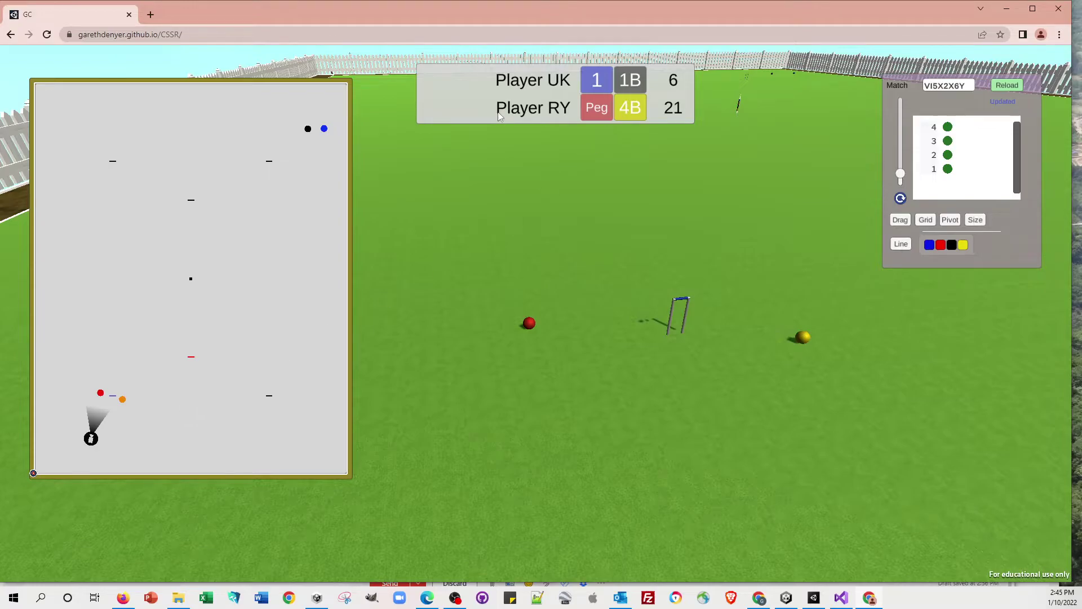
# Drag the scoreboard down to the lower centre, then back to the top
pyautogui.moveTo(496, 113); pyautogui.dragTo(478, 467)
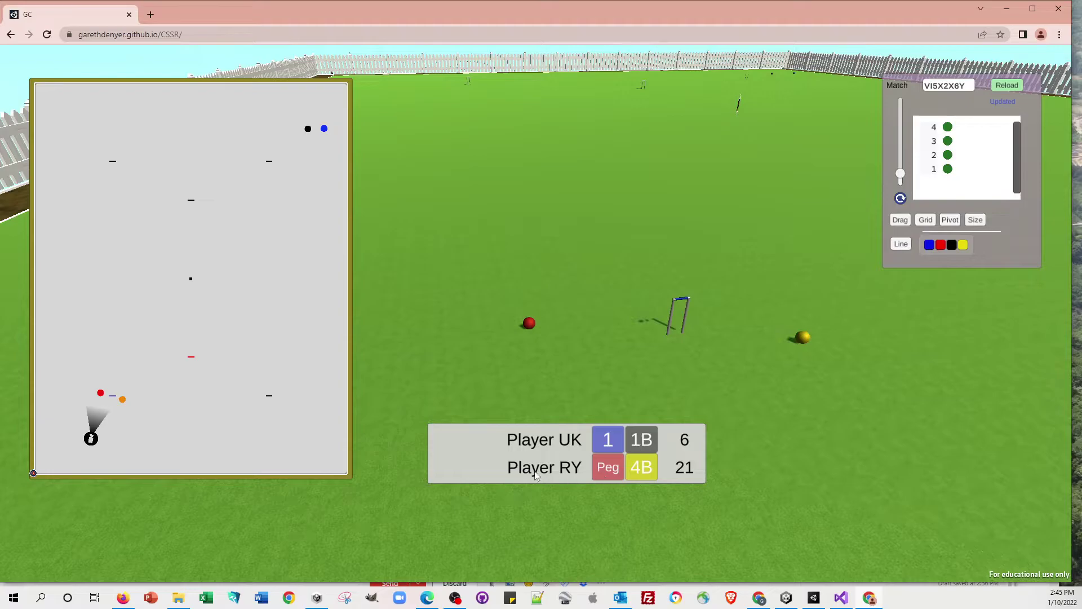
pyautogui.moveTo(458, 442); pyautogui.dragTo(394, 72)
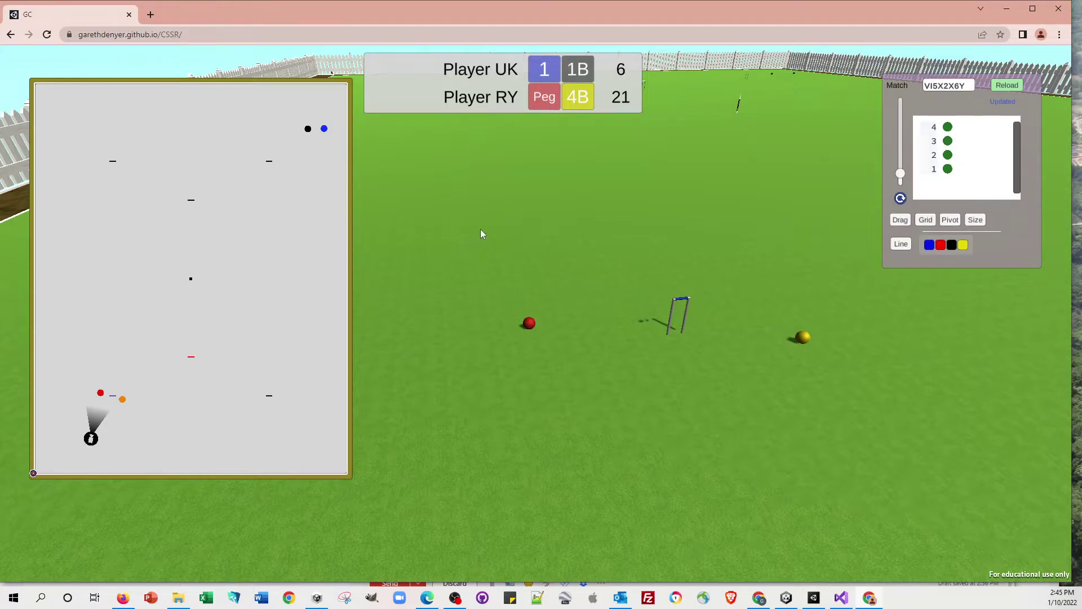
pyautogui.moveTo(416, 74); pyautogui.dragTo(411, 69)
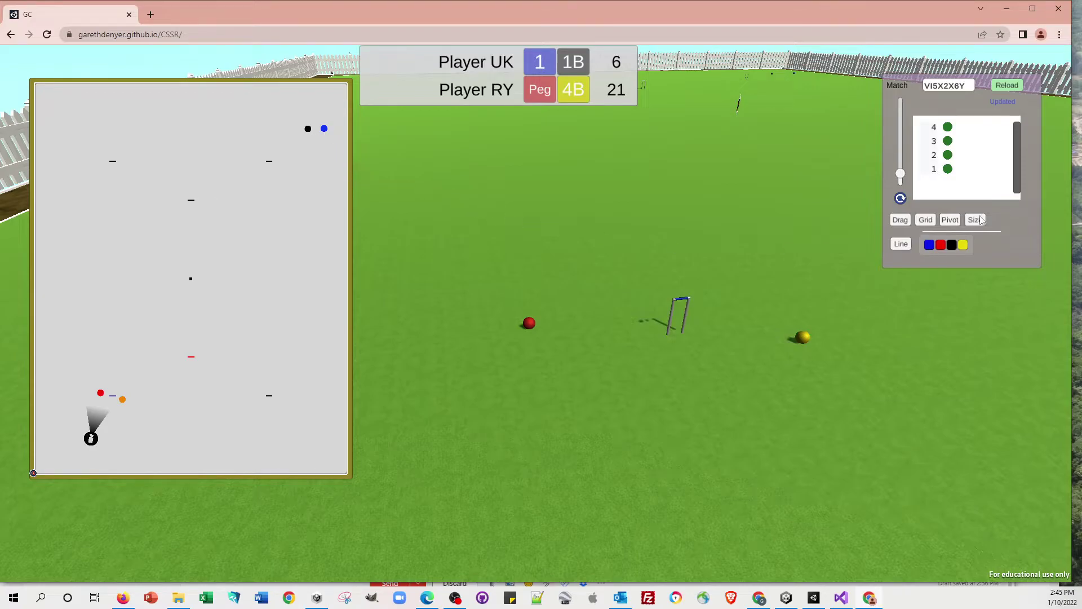
# Show saved position 2, lower the scoreboard, and tilt the view toward the orange ball
pyautogui.click(948, 155)
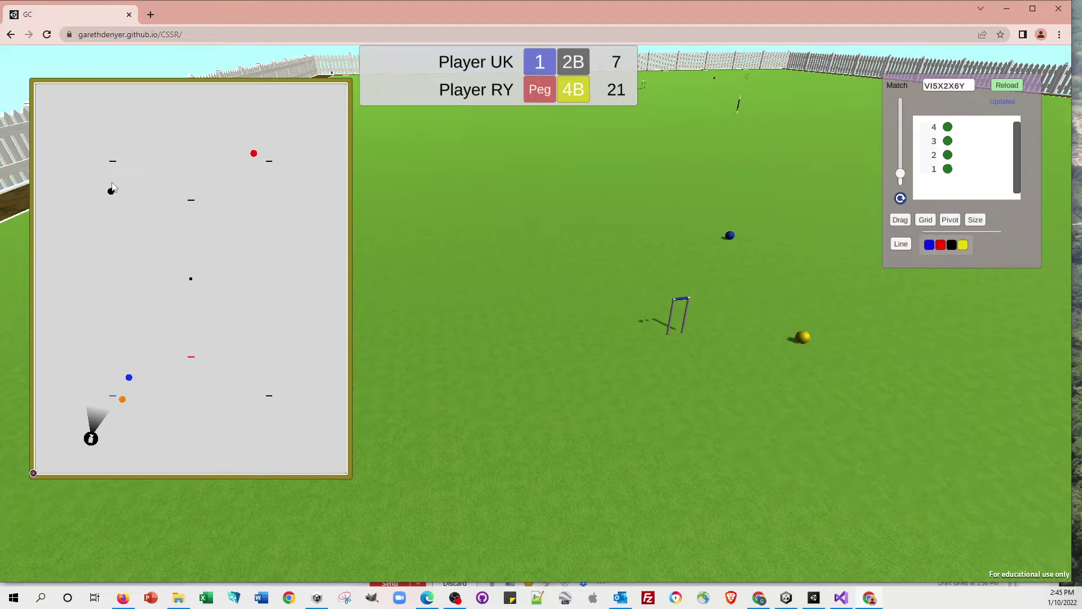
pyautogui.moveTo(599, 101); pyautogui.dragTo(613, 147)
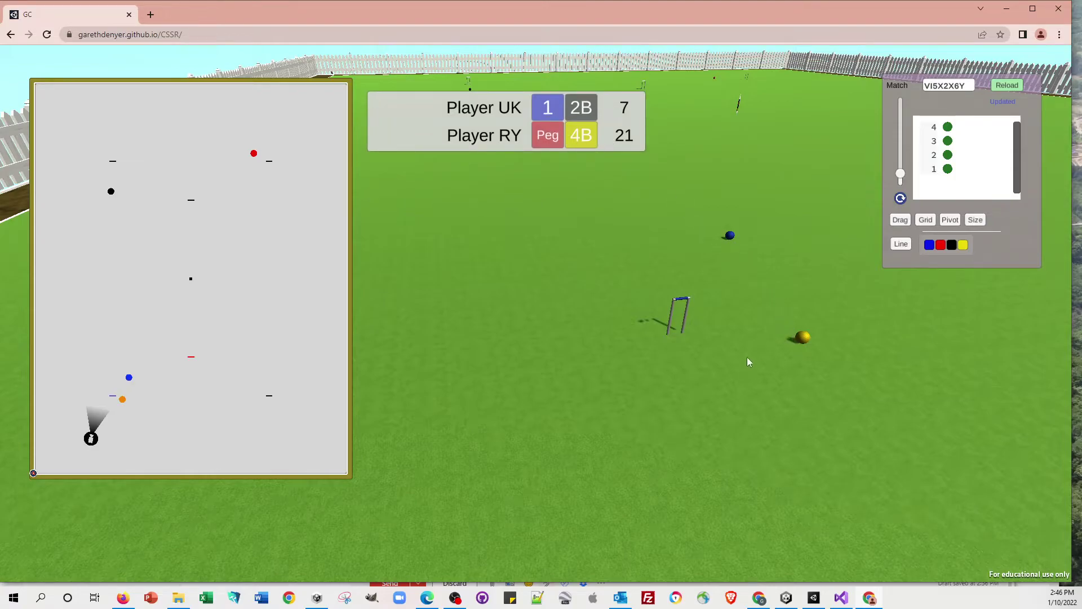
pyautogui.moveTo(746, 359)
pyautogui.mouseDown()
pyautogui.moveTo(759, 374)
pyautogui.moveTo(783, 293)
pyautogui.moveTo(747, 352)
pyautogui.mouseUp()
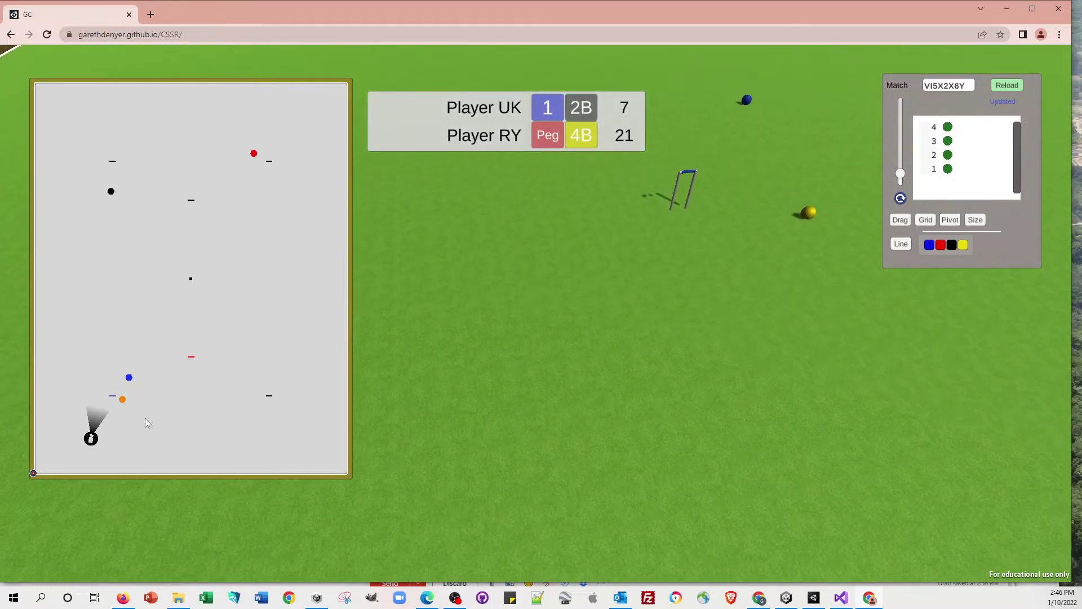
pyautogui.moveTo(88, 444); pyautogui.dragTo(98, 433)
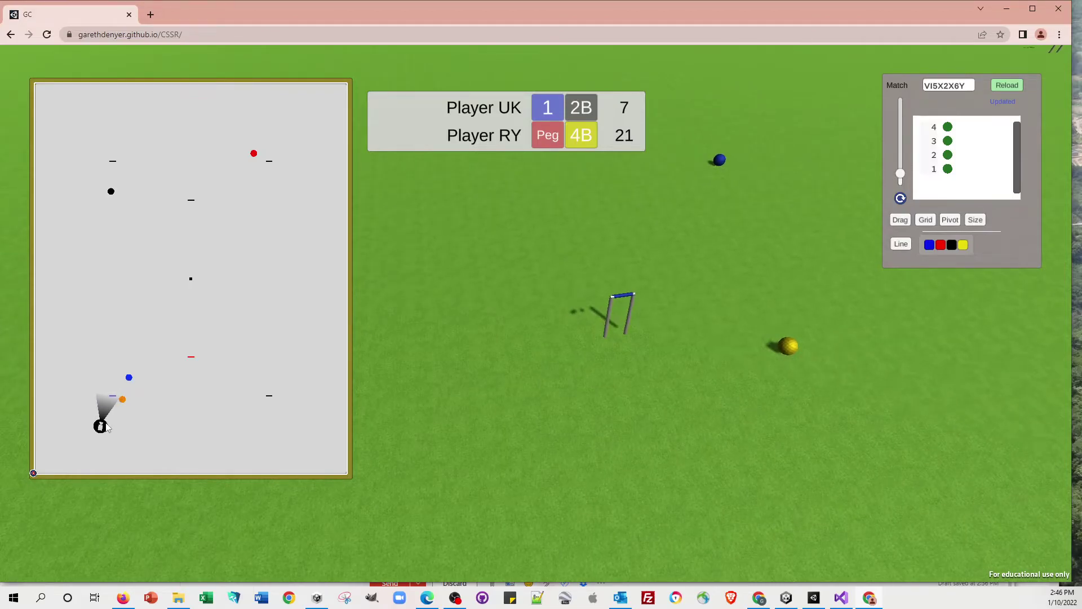
# Load position 3 (Player UK on 3 and 9), viewing from lower down the lawn
pyautogui.click(948, 142)
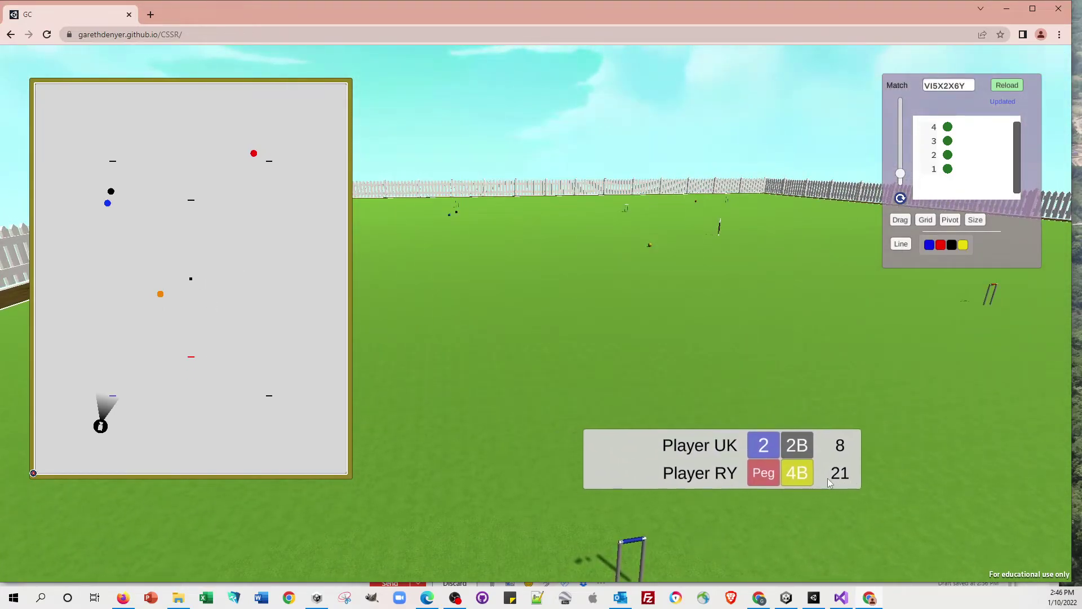
pyautogui.moveTo(100, 426); pyautogui.dragTo(105, 253)
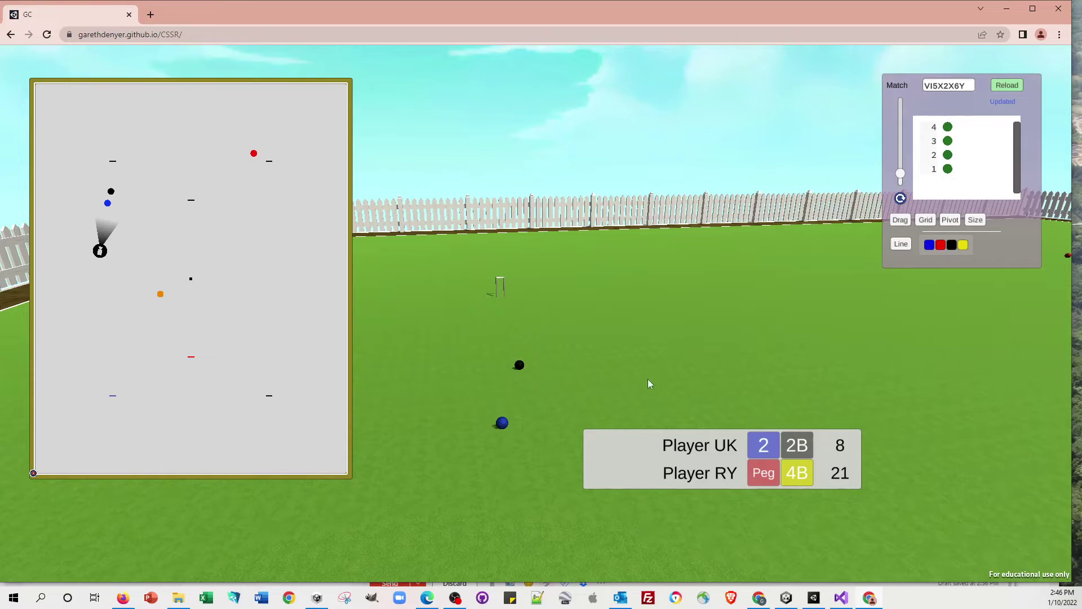
pyautogui.click(947, 128)
pyautogui.moveTo(100, 255)
pyautogui.mouseDown()
pyautogui.moveTo(145, 361)
pyautogui.moveTo(97, 430)
pyautogui.mouseUp()
# Move the score panel to the top and view position 3 from mid-court
pyautogui.click(695, 444)
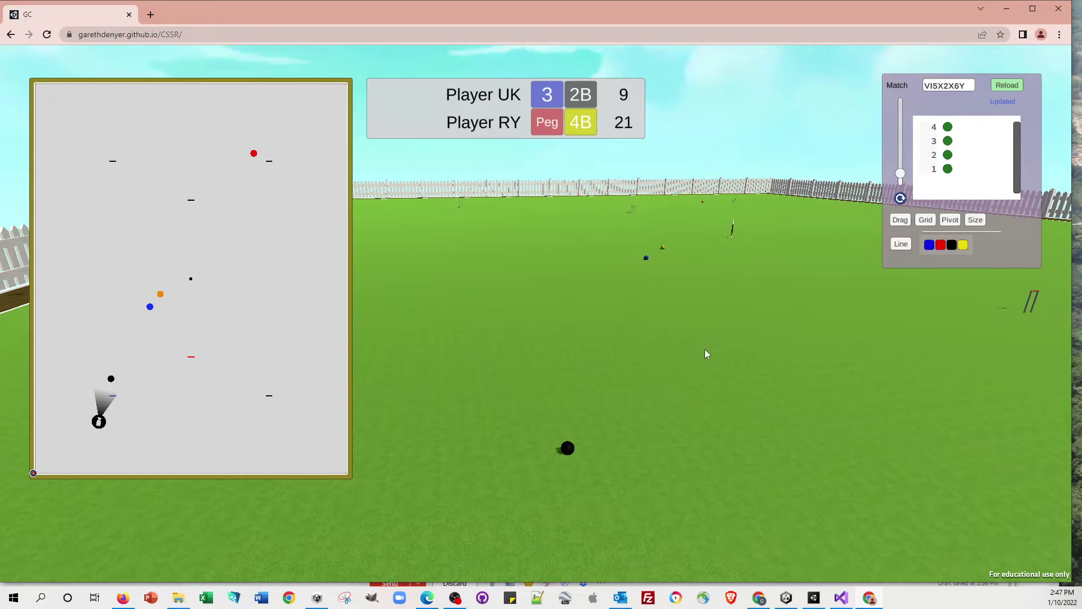
pyautogui.moveTo(662, 379); pyautogui.dragTo(631, 391)
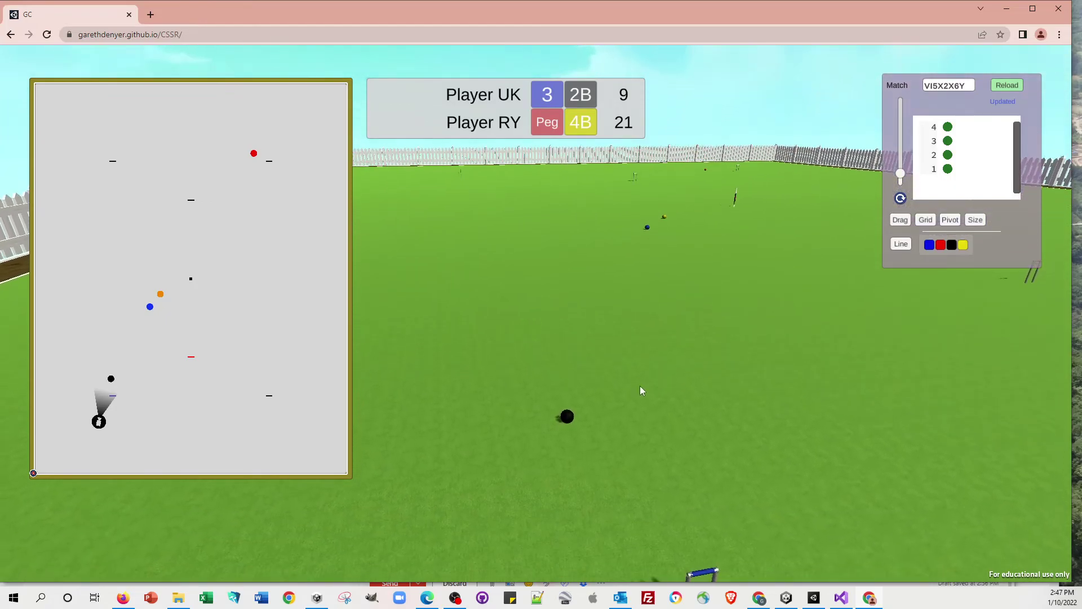
pyautogui.moveTo(94, 430)
pyautogui.mouseDown()
pyautogui.moveTo(186, 285)
pyautogui.moveTo(231, 244)
pyautogui.moveTo(232, 217)
pyautogui.moveTo(222, 261)
pyautogui.moveTo(145, 353)
pyautogui.moveTo(125, 399)
pyautogui.moveTo(105, 408)
pyautogui.moveTo(105, 436)
pyautogui.moveTo(104, 395)
pyautogui.moveTo(131, 377)
pyautogui.moveTo(120, 363)
pyautogui.mouseUp()
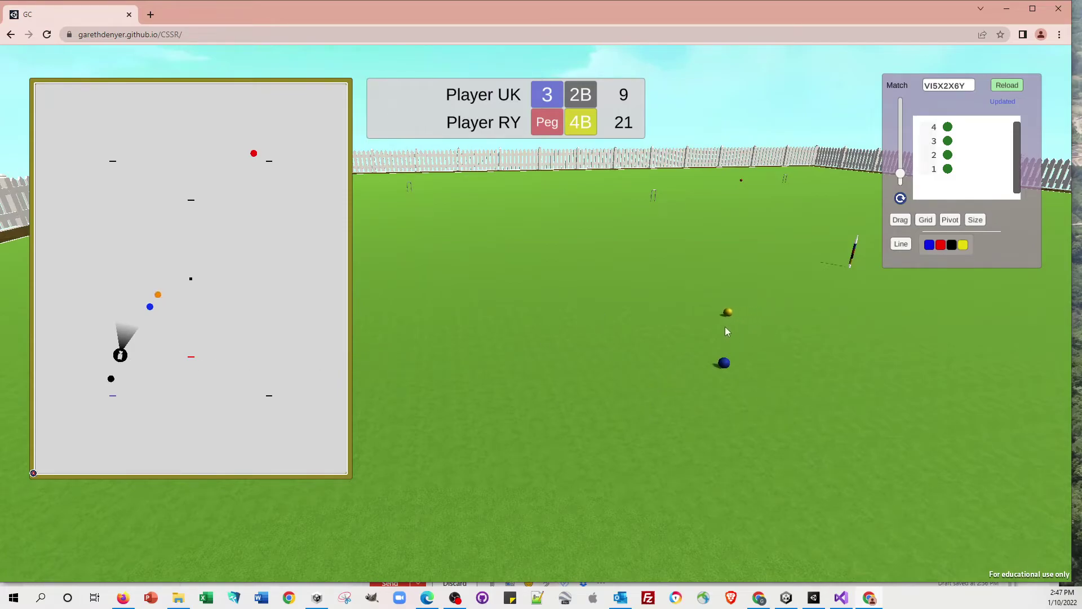
# Place yellow beside blue, move red toward court centre, and view from behind black
pyautogui.moveTo(798, 360); pyautogui.dragTo(721, 397)
pyautogui.moveTo(728, 320); pyautogui.dragTo(806, 349)
pyautogui.moveTo(255, 158); pyautogui.dragTo(187, 287)
pyautogui.moveTo(128, 360); pyautogui.dragTo(97, 418)
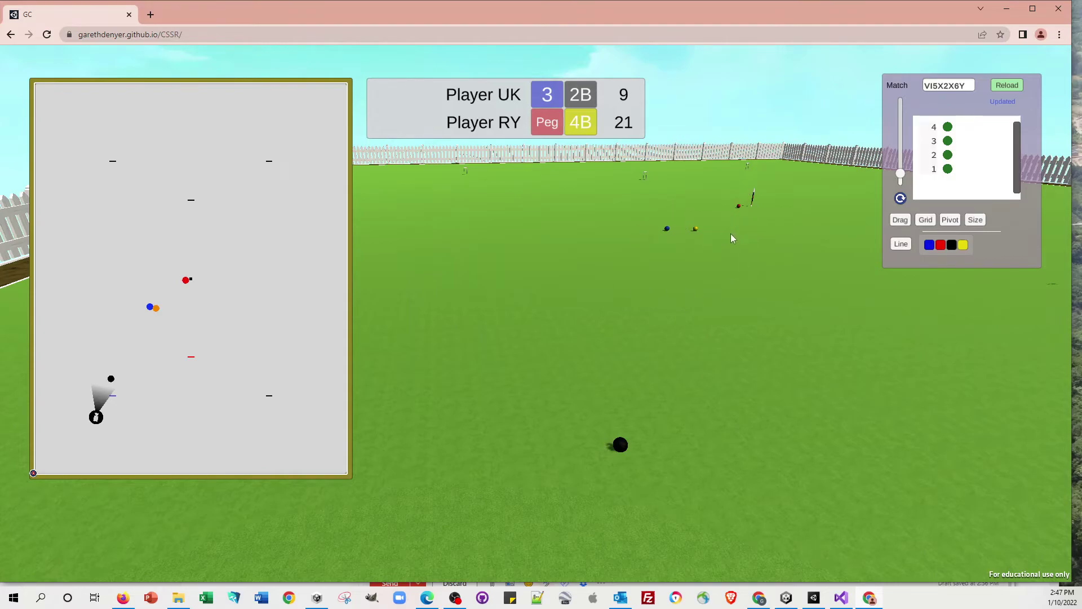
# Draw then remove the corner-to-blue line, move the court map left, and return to Unity
pyautogui.click(900, 244)
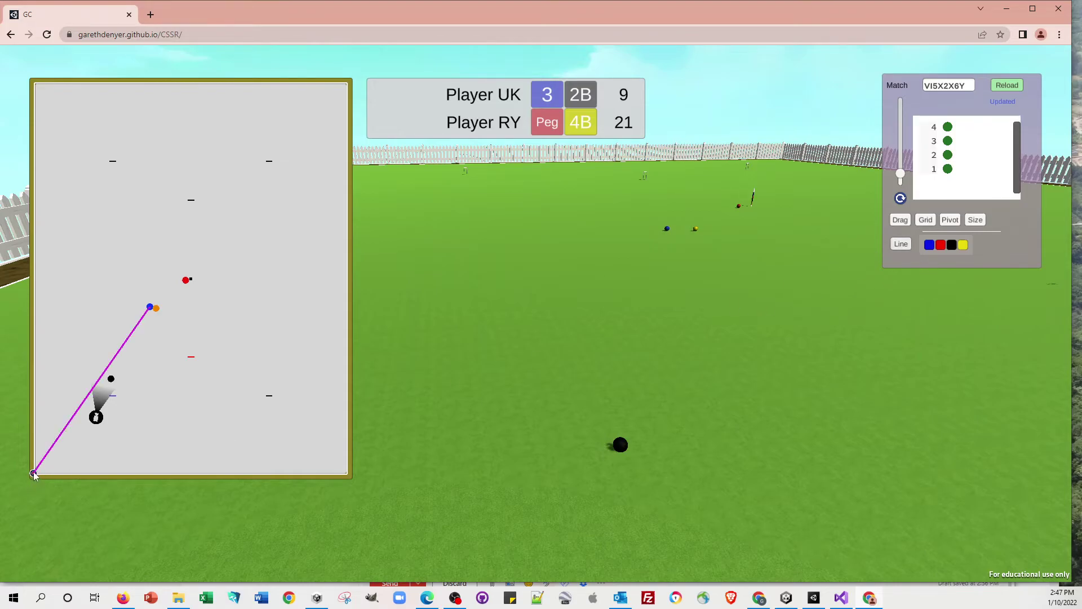
pyautogui.moveTo(33, 474); pyautogui.dragTo(268, 241)
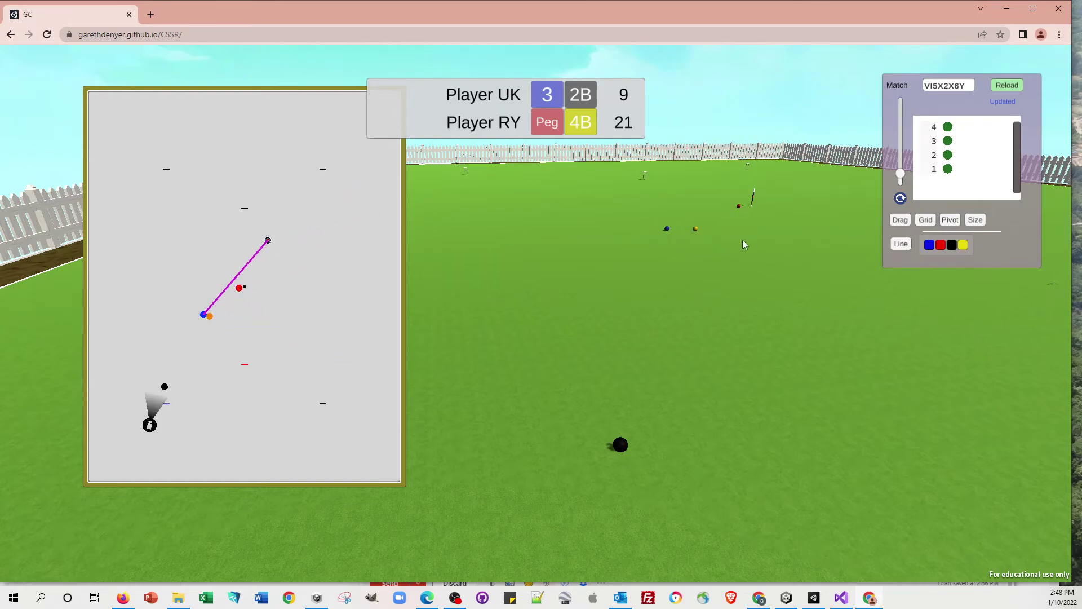
pyautogui.click(908, 247)
pyautogui.moveTo(323, 93); pyautogui.dragTo(215, 134)
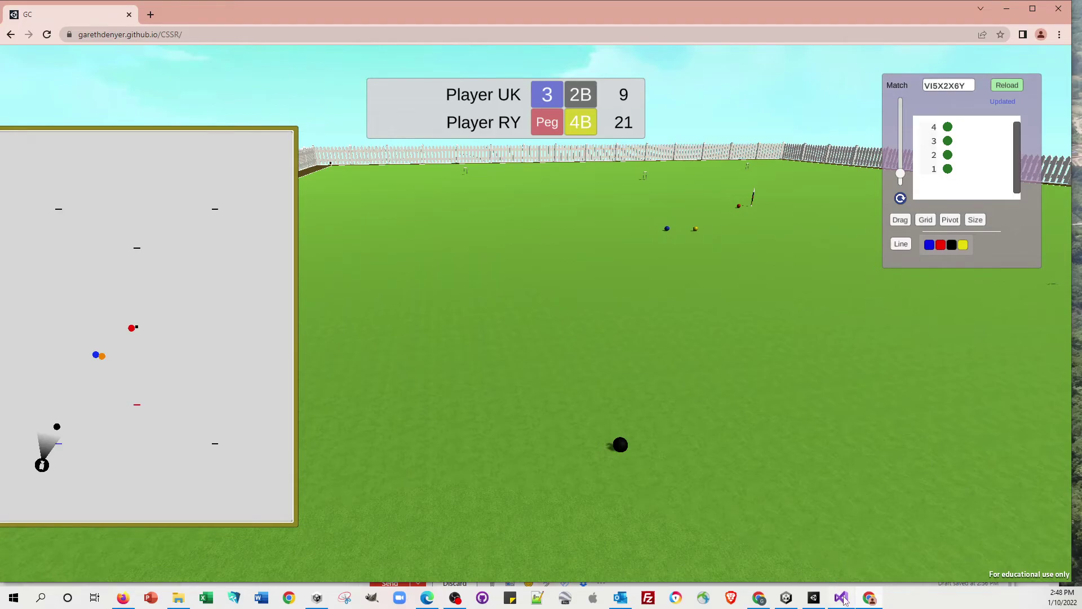
pyautogui.click(786, 598)
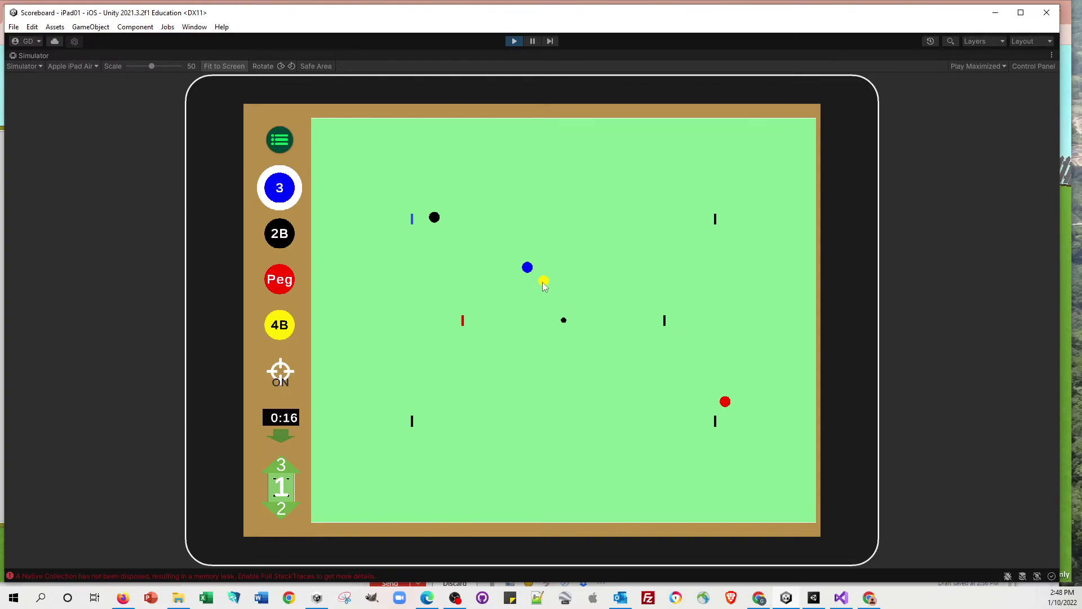
# Leave the yellow ball unchanged and move the red ball near the lower-left hoop
pyautogui.click(544, 287)
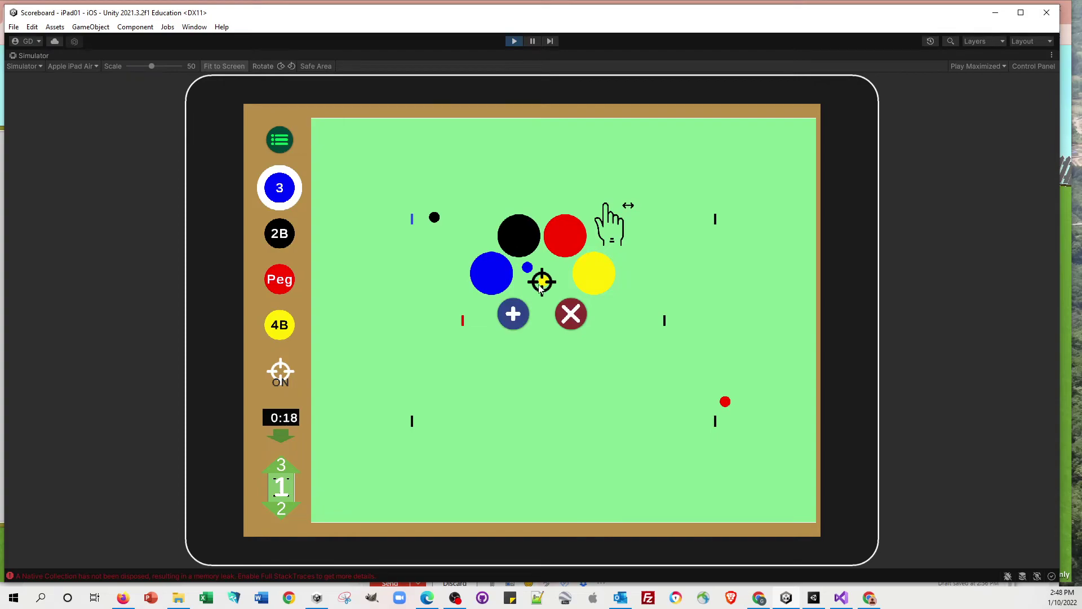
pyautogui.click(570, 313)
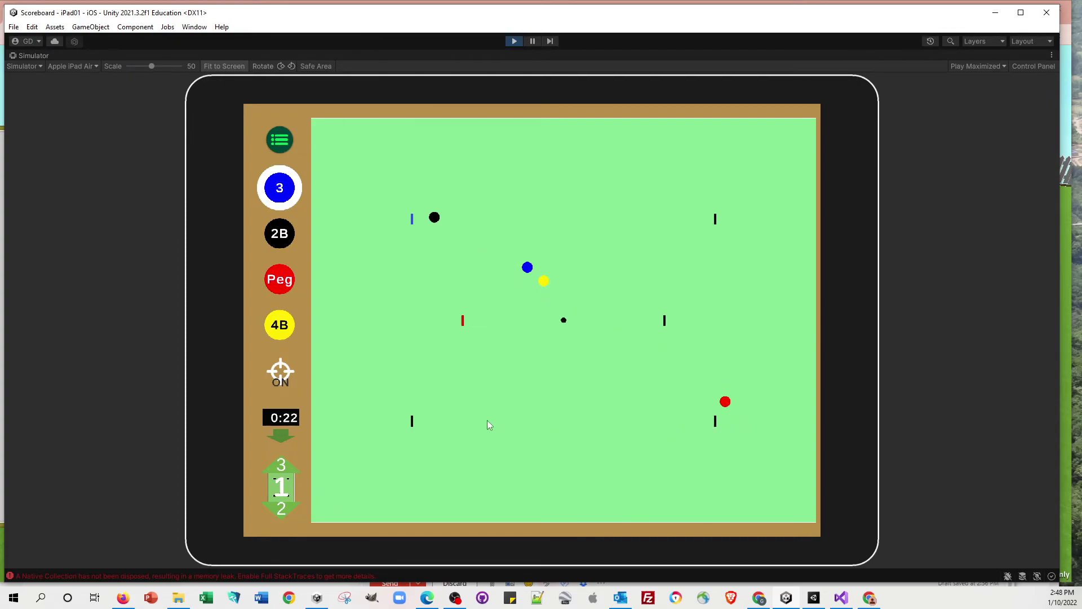
pyautogui.click(438, 422)
pyautogui.click(462, 387)
# Move the blue ball beside the black ball and advance its next hoop to 4
pyautogui.click(450, 209)
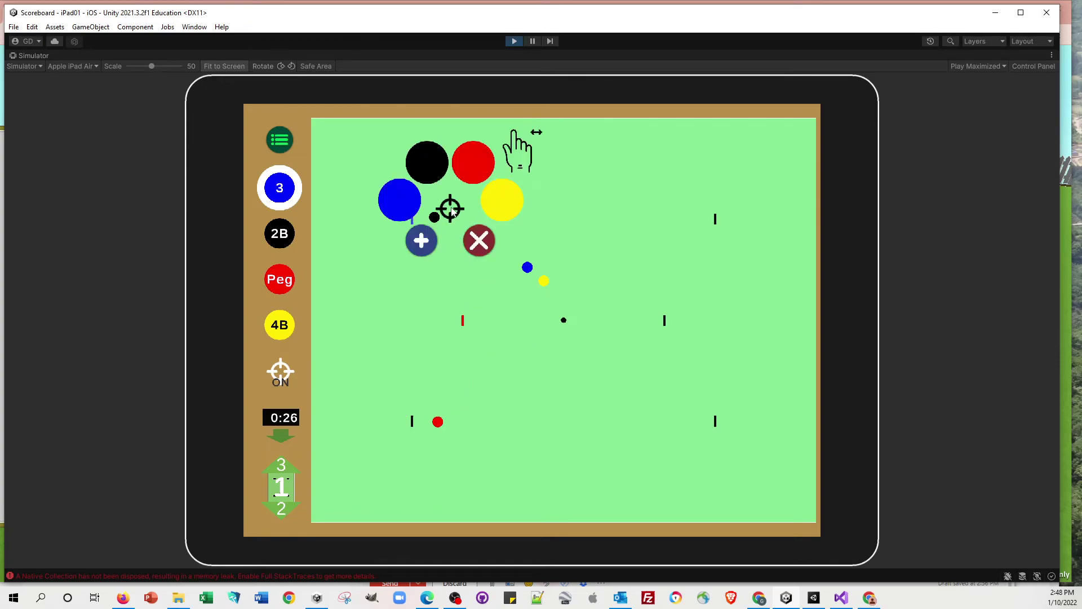
pyautogui.click(392, 199)
pyautogui.click(281, 191)
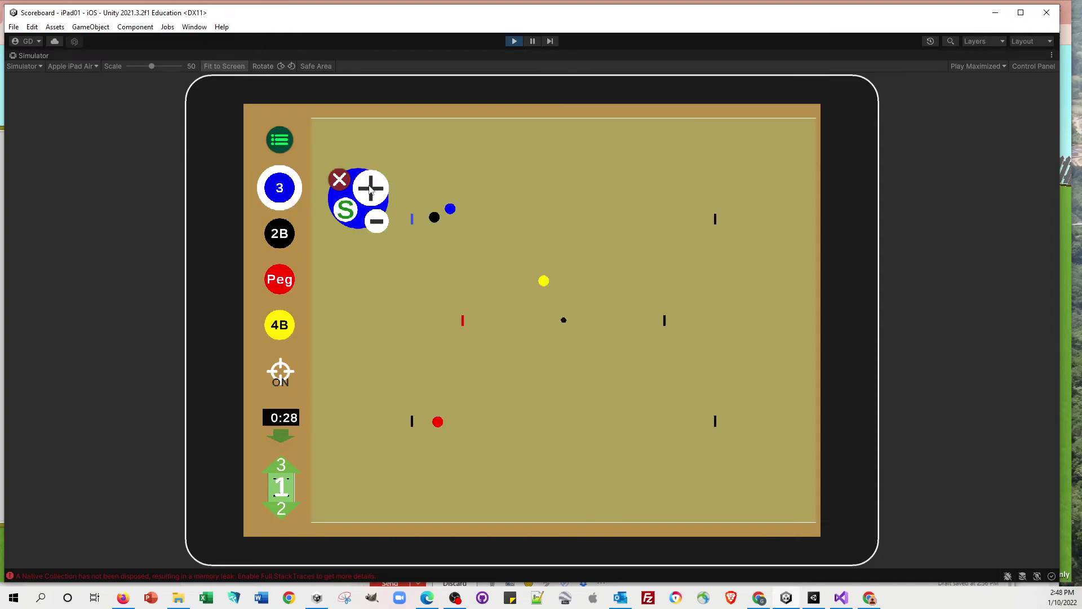
pyautogui.click(371, 189)
pyautogui.click(339, 179)
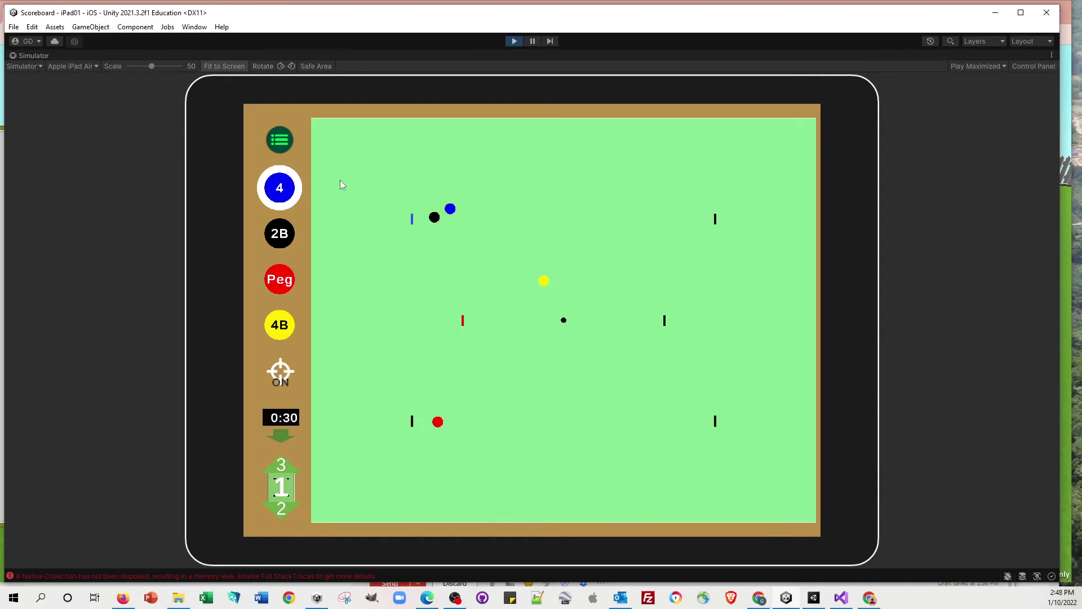
# Save and submit the new position, then return to the browser viewer
pyautogui.click(282, 424)
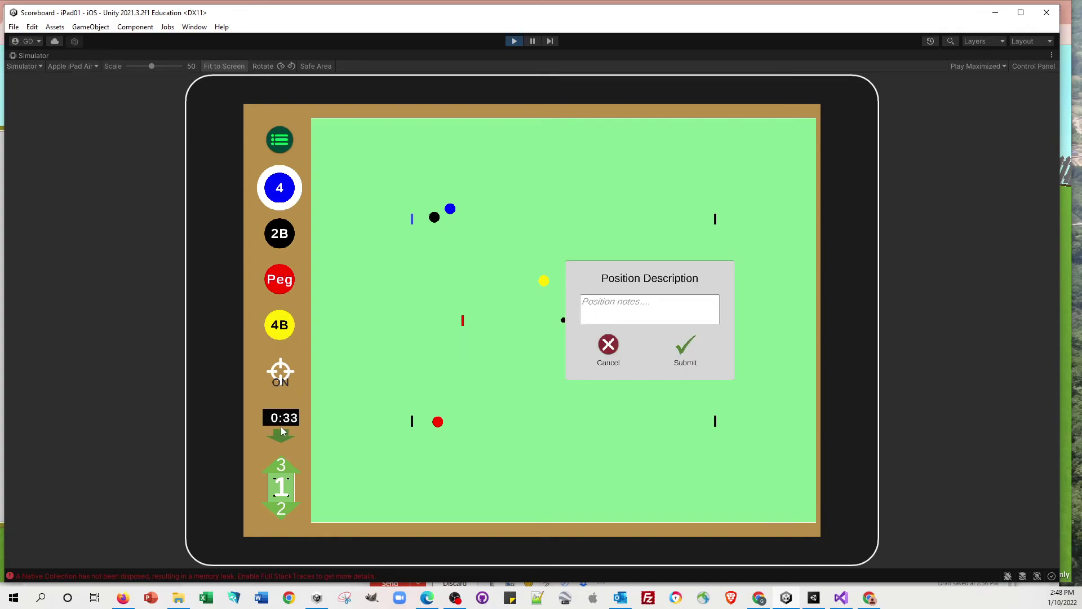
pyautogui.click(688, 350)
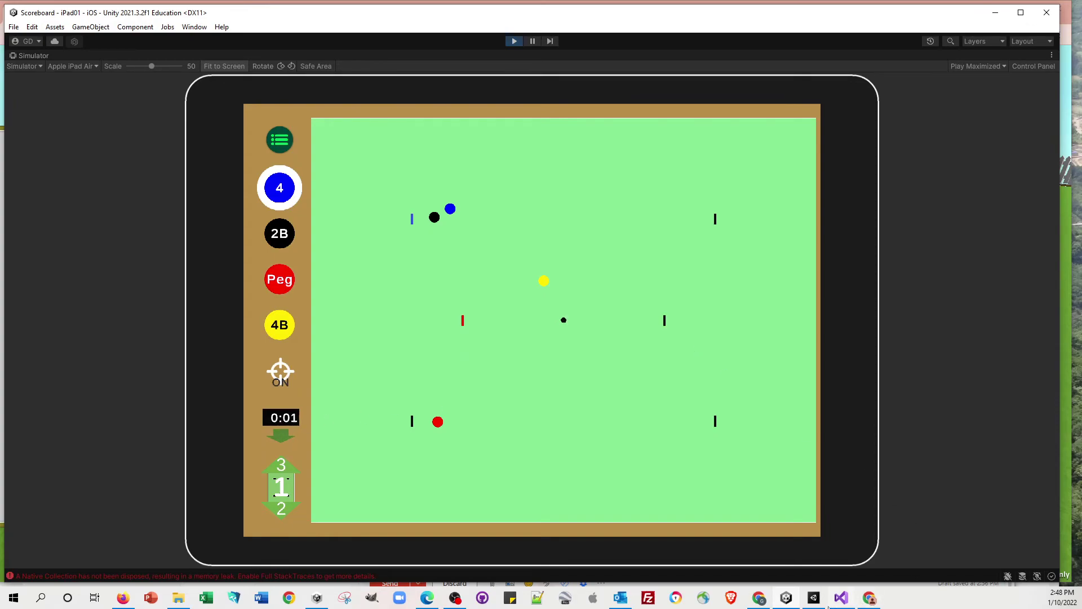
pyautogui.click(865, 602)
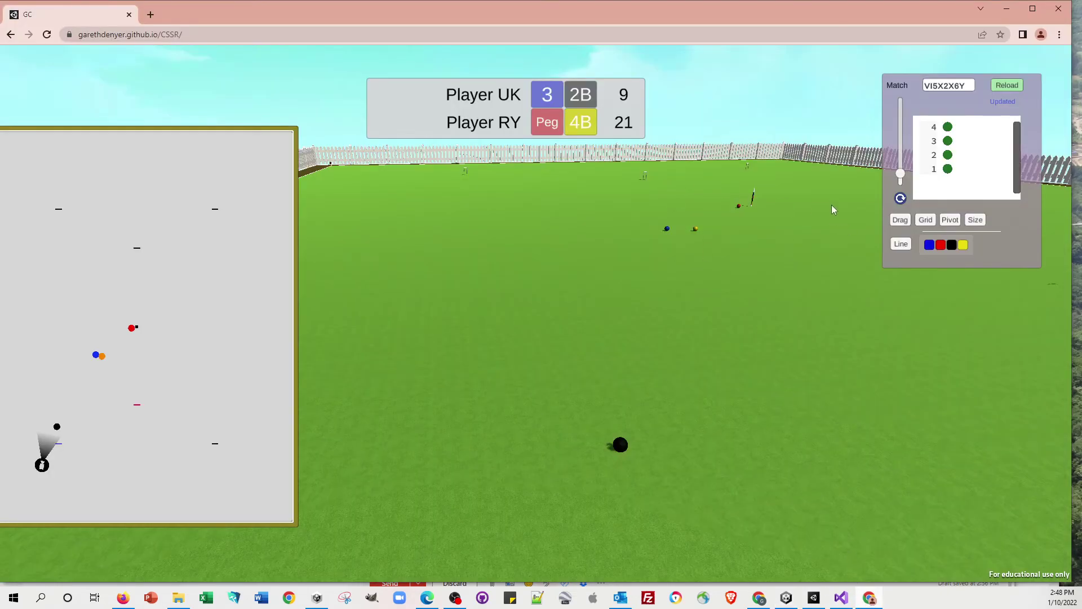
# Reload match VI5X2X6Y, display saved position 5, and pull the minimap viewpoint back from the hoop
pyautogui.click(1006, 86)
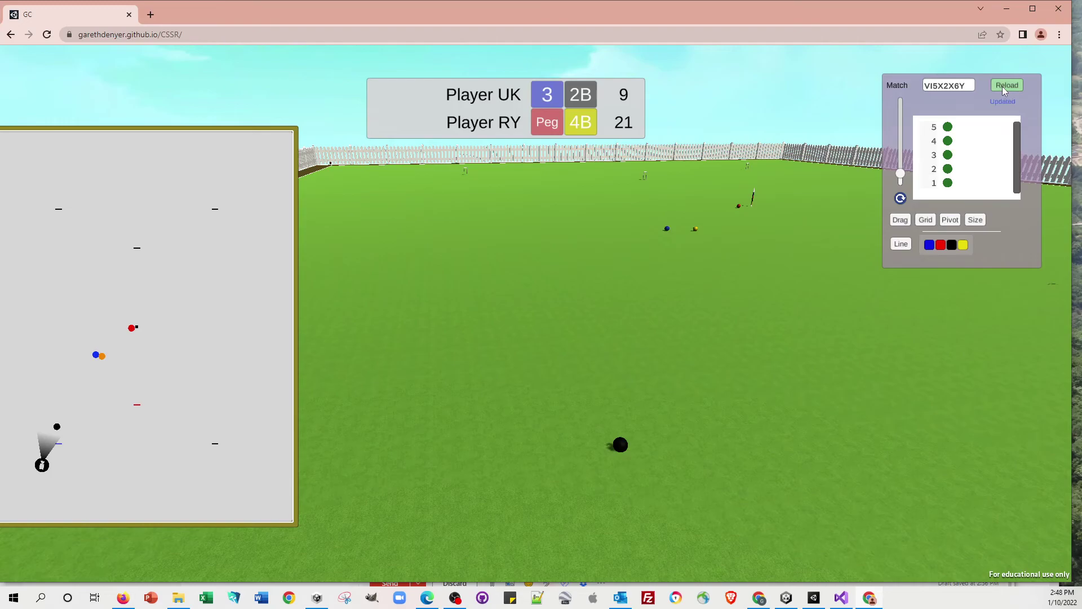
pyautogui.click(948, 127)
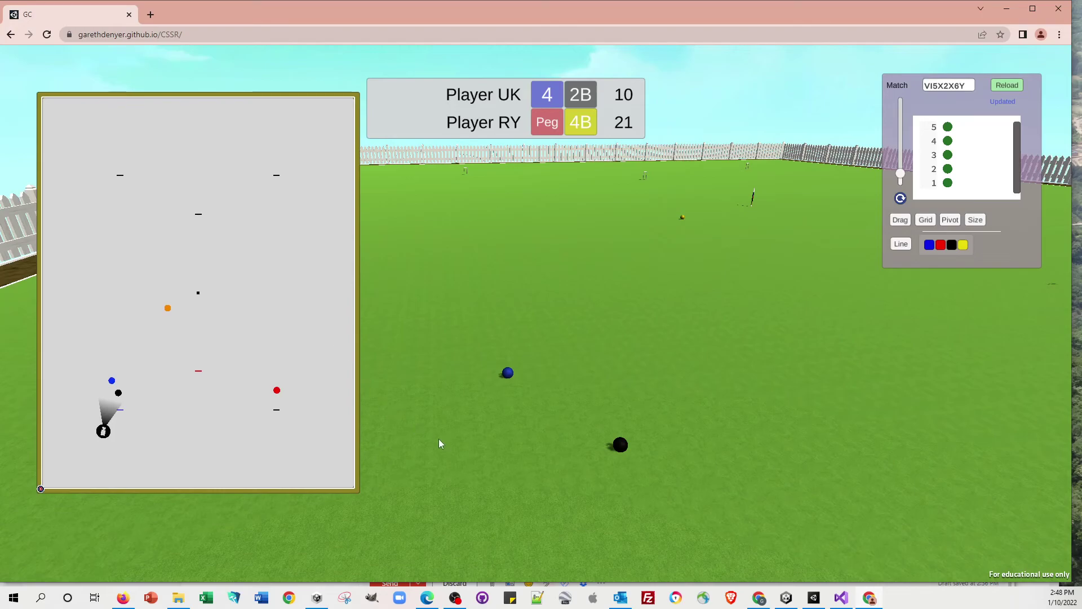
pyautogui.moveTo(103, 431)
pyautogui.mouseDown()
pyautogui.moveTo(105, 467)
pyautogui.moveTo(98, 450)
pyautogui.moveTo(202, 465)
pyautogui.moveTo(260, 445)
pyautogui.moveTo(147, 456)
pyautogui.moveTo(139, 434)
pyautogui.moveTo(100, 457)
pyautogui.mouseUp()
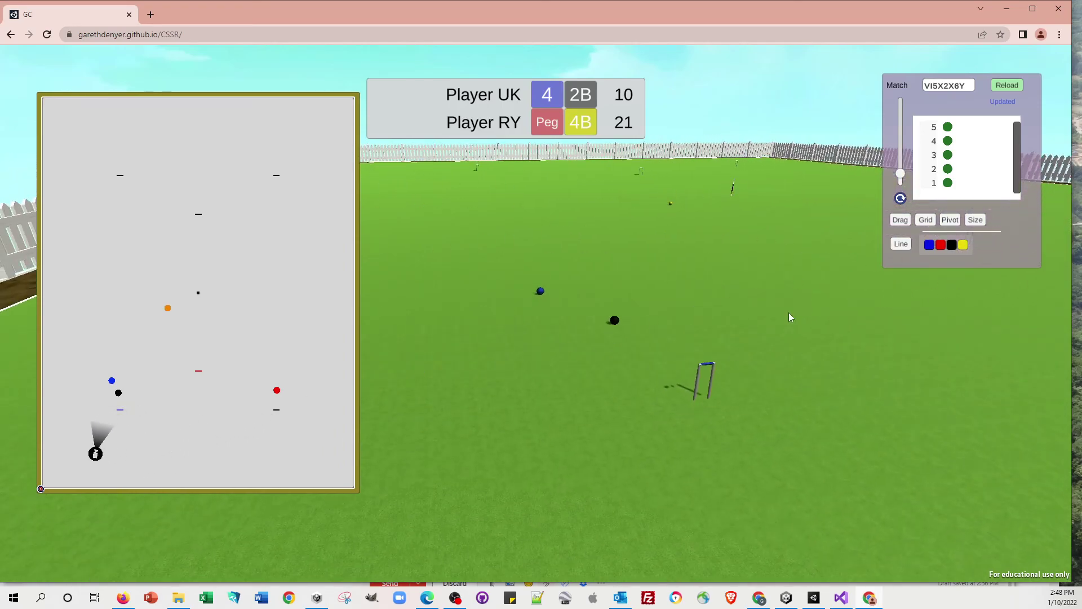